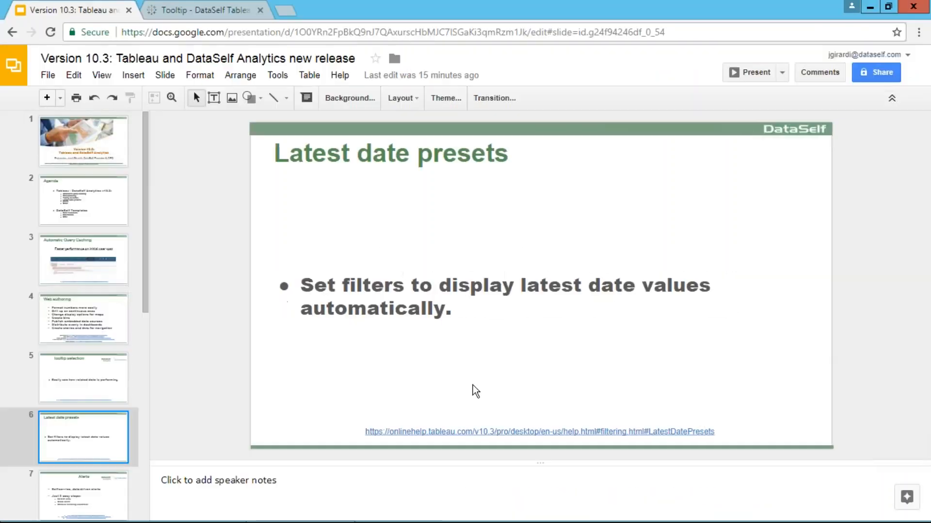
Step: Switch to the Tooltip Selection dashboard in Tableau Server
{"action": "left_click", "coordinate": [210, 11]}
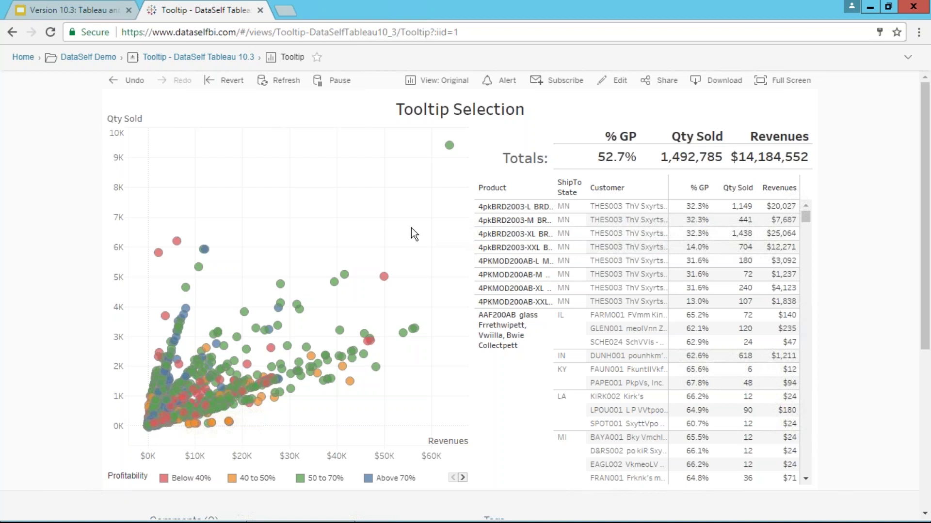
{"action": "mouse_move", "coordinate": [459, 478]}
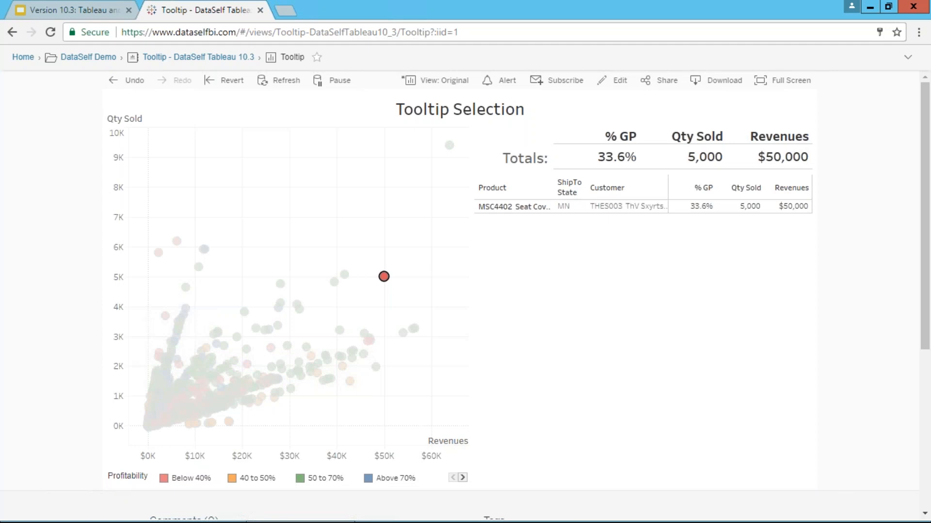
{"action": "left_click", "coordinate": [386, 277]}
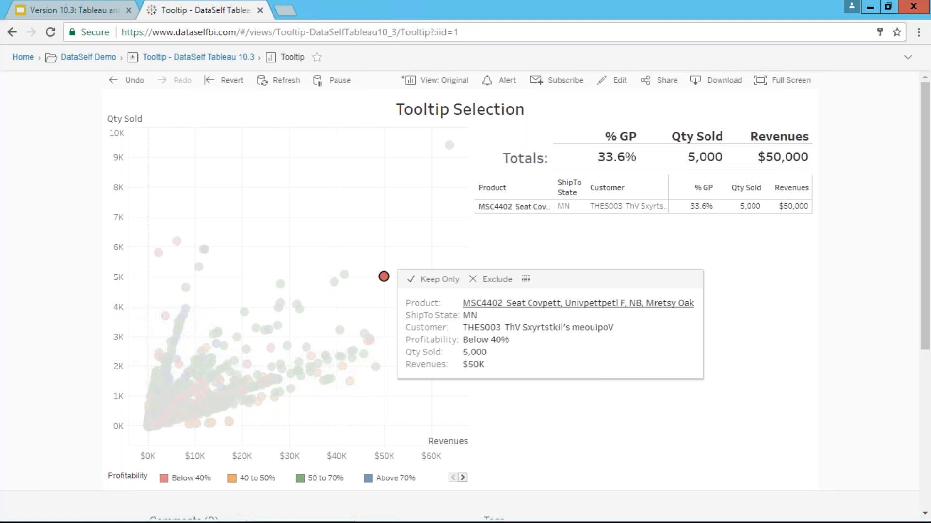
Step: Select all 37 sales of product MSC4402 via the tooltip's Product link
{"action": "mouse_move", "coordinate": [384, 277]}
{"action": "left_click", "coordinate": [497, 305]}
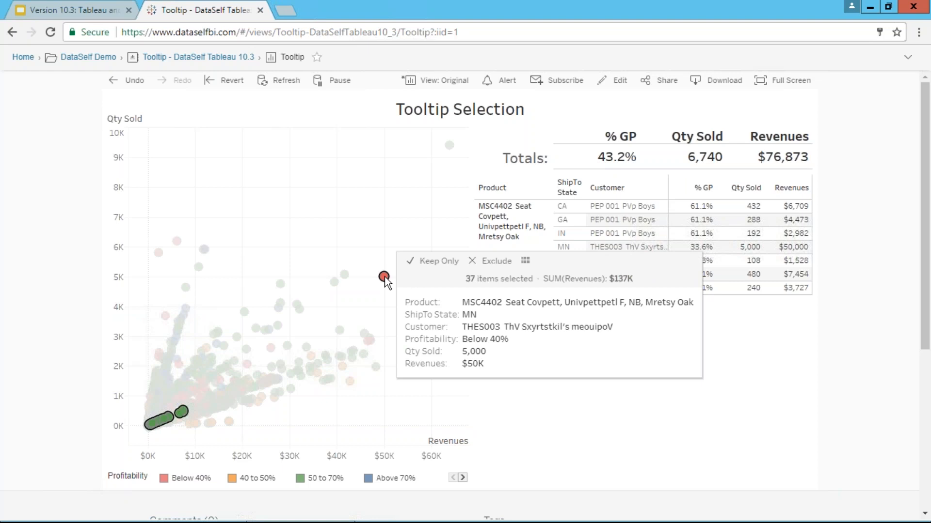
Step: Select all MN-shipped sales, then all 115 points for customer THES003 ($877,480 revenue)
{"action": "left_click", "coordinate": [470, 316]}
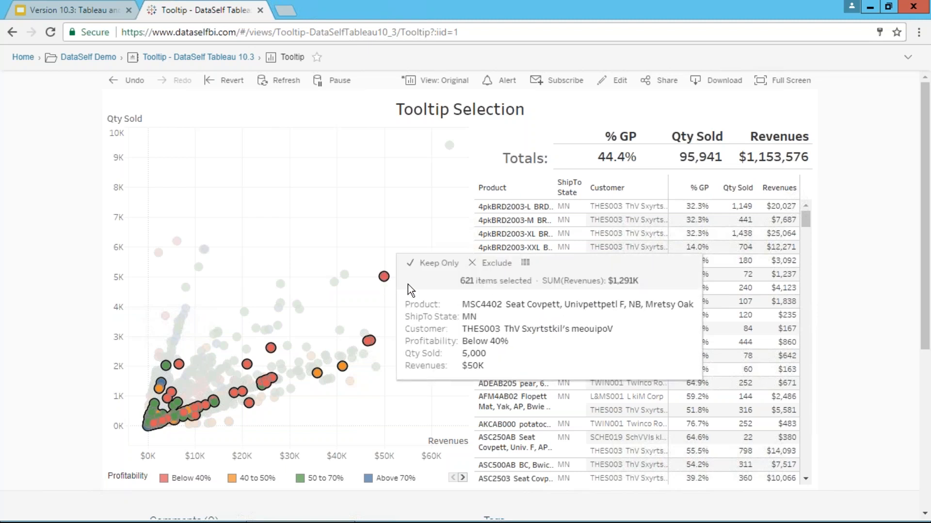
{"action": "left_click", "coordinate": [486, 331]}
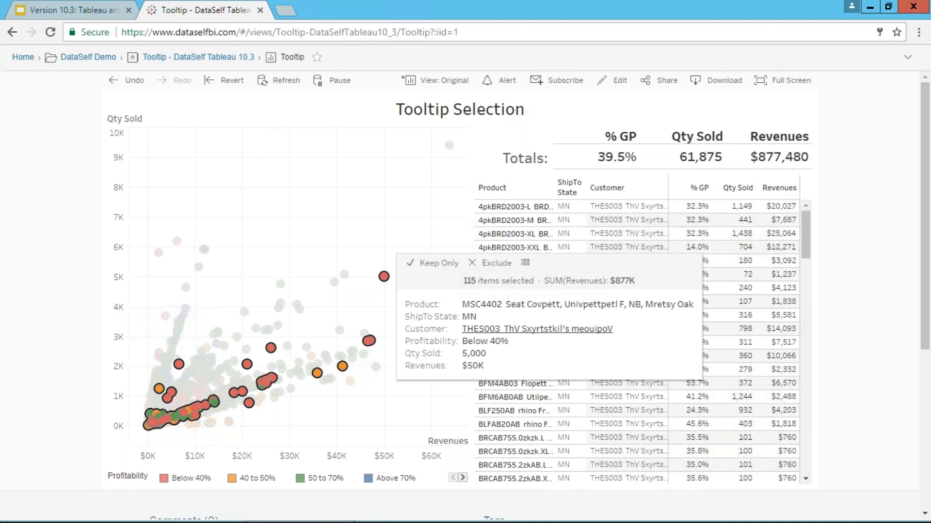
Step: Return to the Google Slides deck and move back to the Tooltip selection slide
{"action": "left_click", "coordinate": [92, 10]}
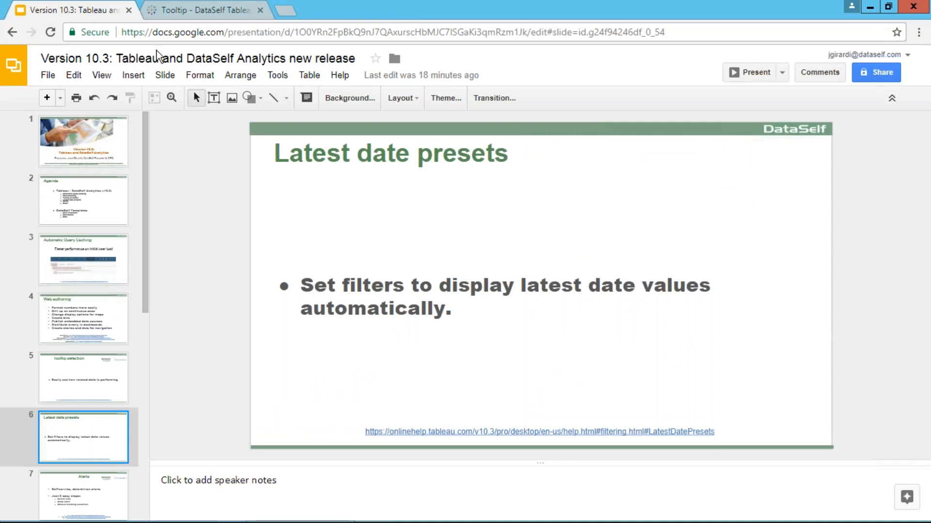
{"action": "key", "text": "Up"}
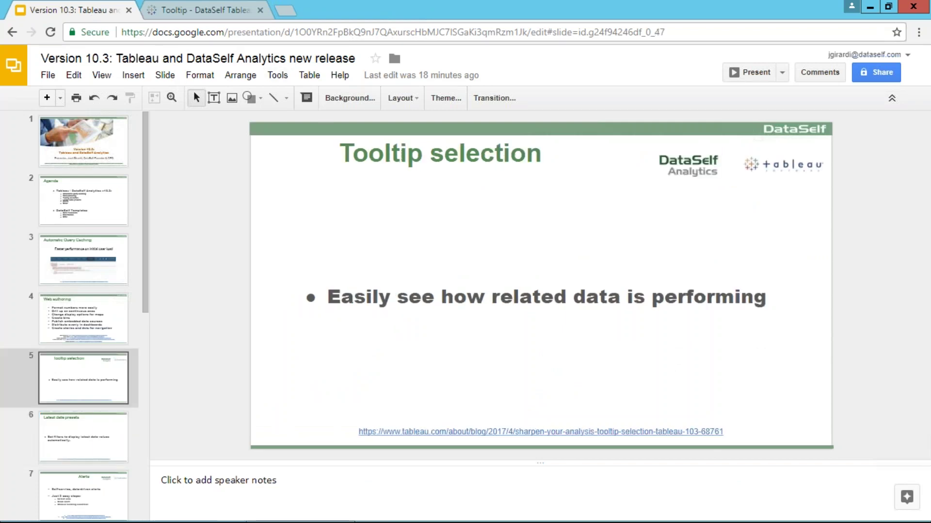